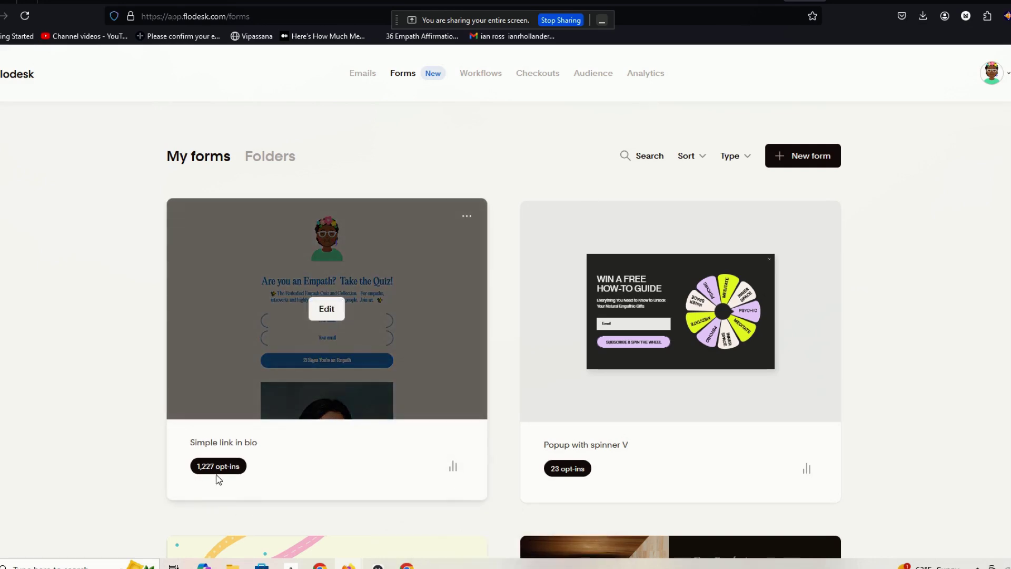
- Check the form's stats, open Simple link in bio's Thank you settings, then go to Beacon's empath day 1 upload
{"action": "left_click", "coordinate": [452, 467]}
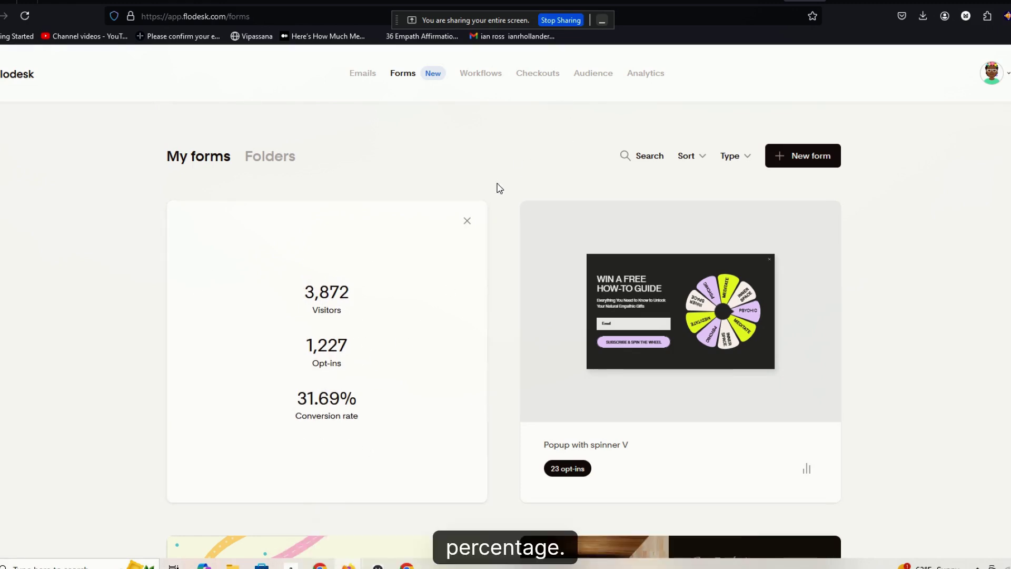
{"action": "left_click", "coordinate": [476, 226]}
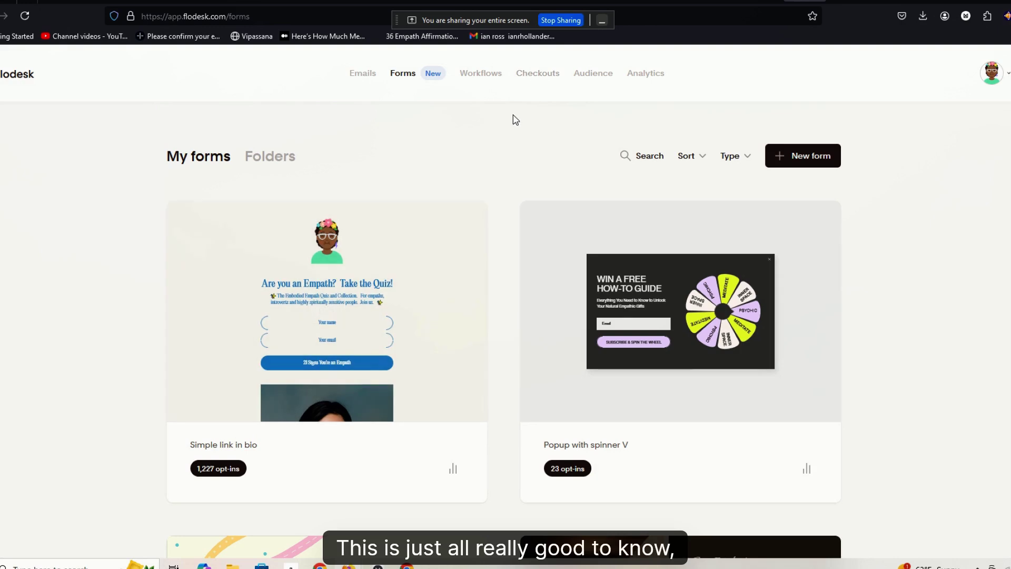
{"action": "left_click", "coordinate": [327, 310]}
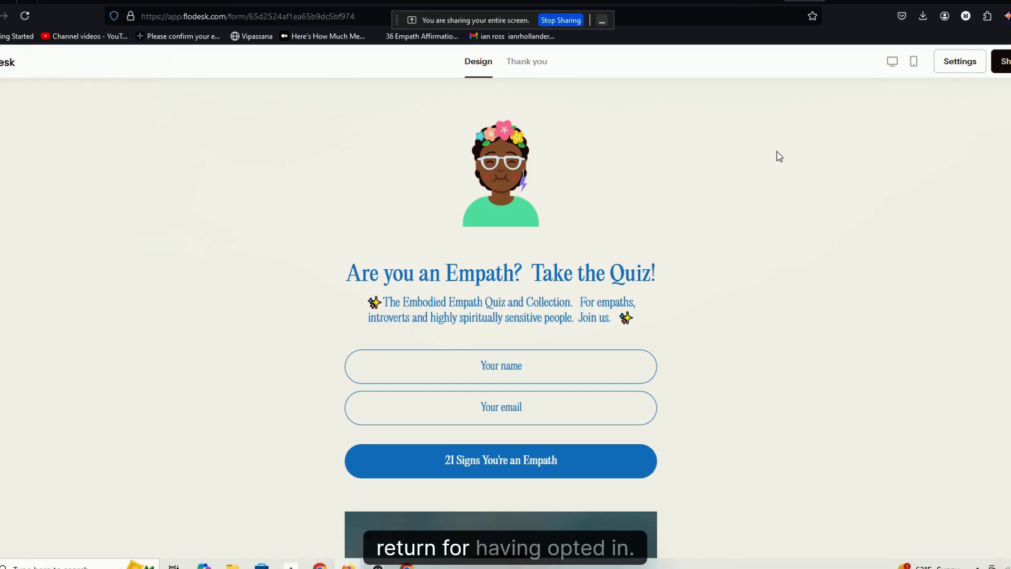
{"action": "left_click", "coordinate": [518, 69]}
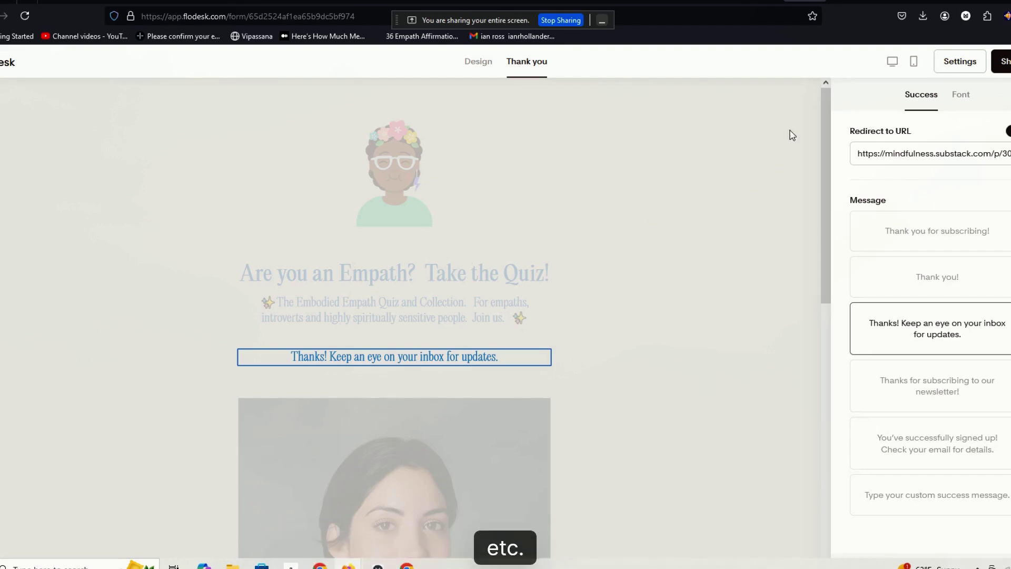
{"action": "left_click", "coordinate": [768, 1]}
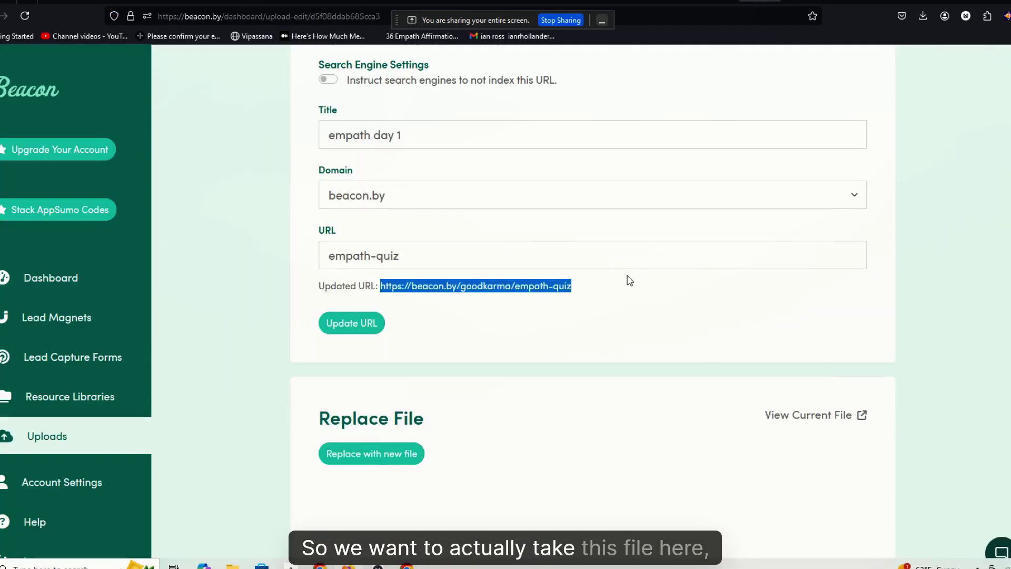
- Select and copy the Updated URL beacon.by/goodkarma/empath-quiz from the empath day 1 upload
{"action": "left_click", "coordinate": [606, 290]}
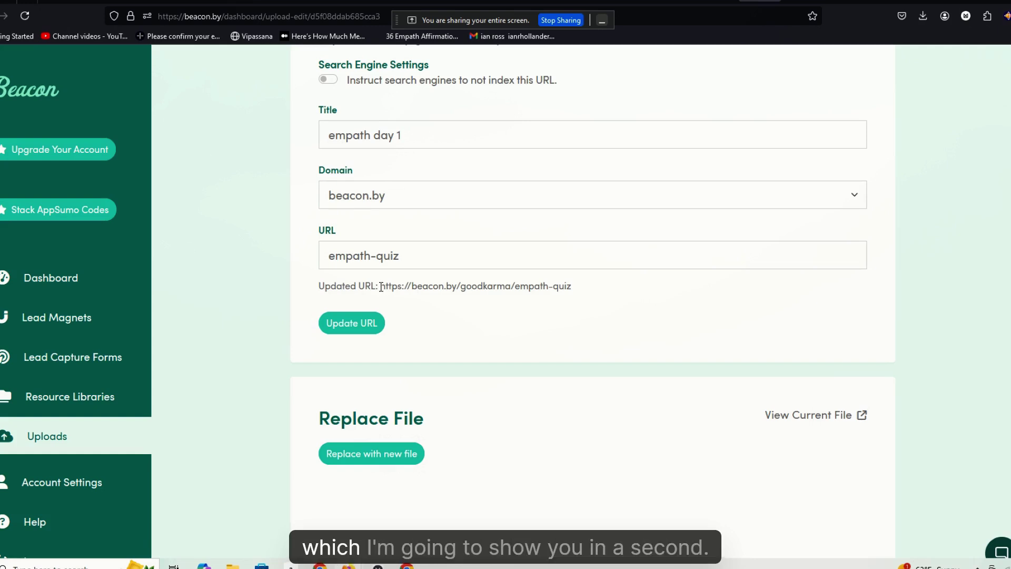
{"action": "left_click_drag", "start_coordinate": [382, 289], "coordinate": [582, 291]}
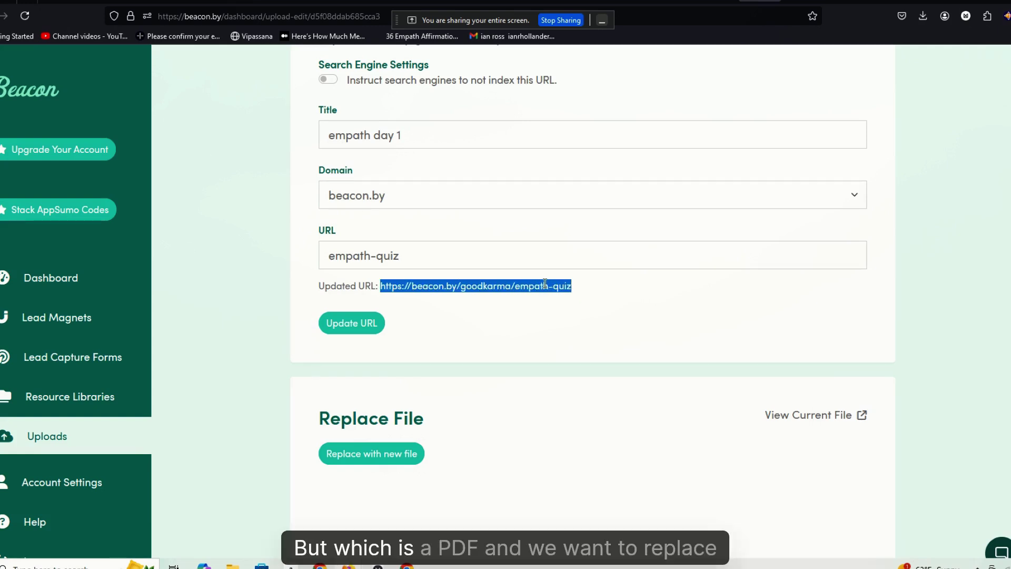
{"action": "right_click", "coordinate": [553, 300]}
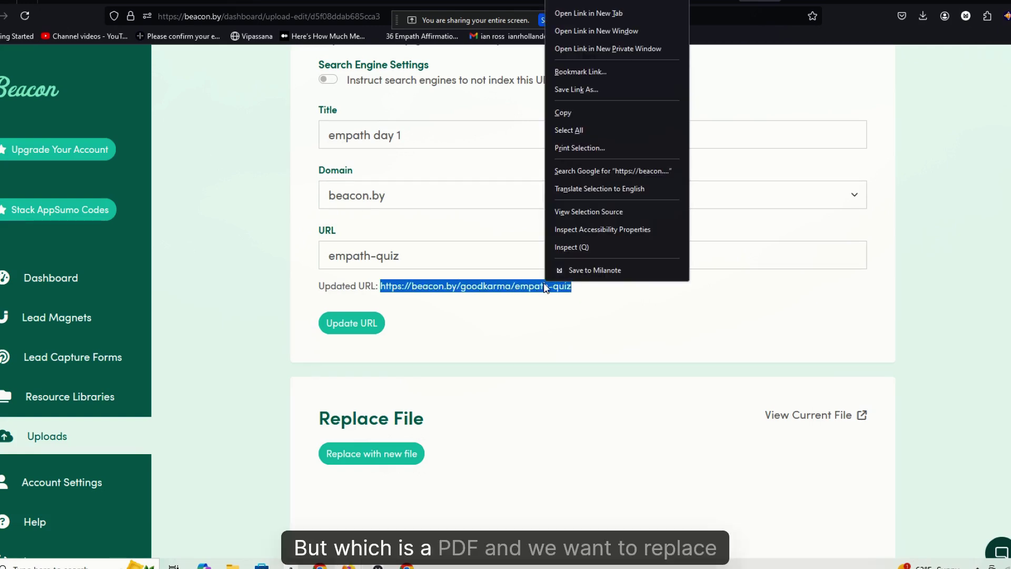
{"action": "left_click", "coordinate": [568, 118]}
- Replace the Substack Redirect to URL with the pasted beacon.by/goodkarma/empath-quiz link
{"action": "left_click", "coordinate": [805, 2]}
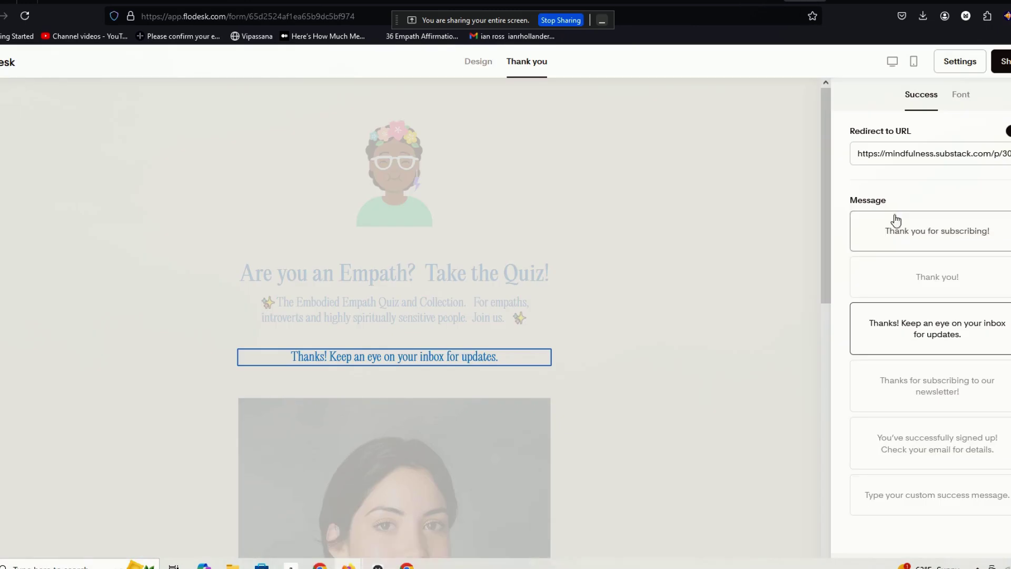
{"action": "left_click_drag", "start_coordinate": [855, 153], "coordinate": [1010, 155]}
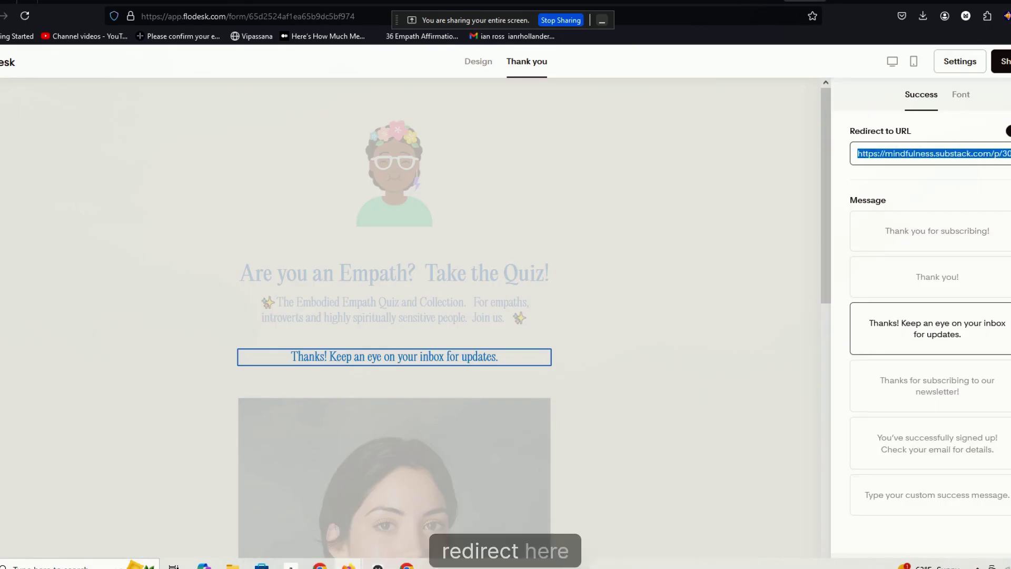
{"action": "key", "text": "ctrl+v"}
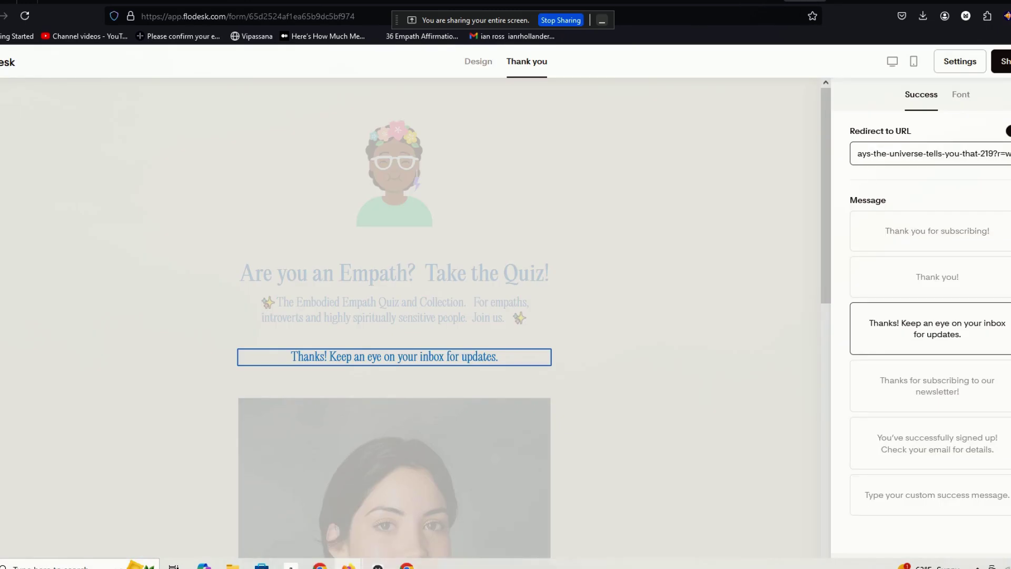
{"action": "key", "text": "Right"}
{"action": "key", "text": "Right"}
{"action": "key", "text": "Right"}
{"action": "key", "text": "Right"}
{"action": "key", "text": "Right"}
{"action": "key", "text": "Right"}
{"action": "key", "text": "Right"}
{"action": "key", "text": "Right"}
{"action": "key", "text": "Right"}
{"action": "key", "text": "Right"}
{"action": "key", "text": "Right"}
{"action": "key", "text": "Right"}
{"action": "key", "text": "Right"}
{"action": "key", "text": "Right"}
{"action": "key", "text": "Right"}
{"action": "key", "text": "Right"}
{"action": "key", "text": "Right"}
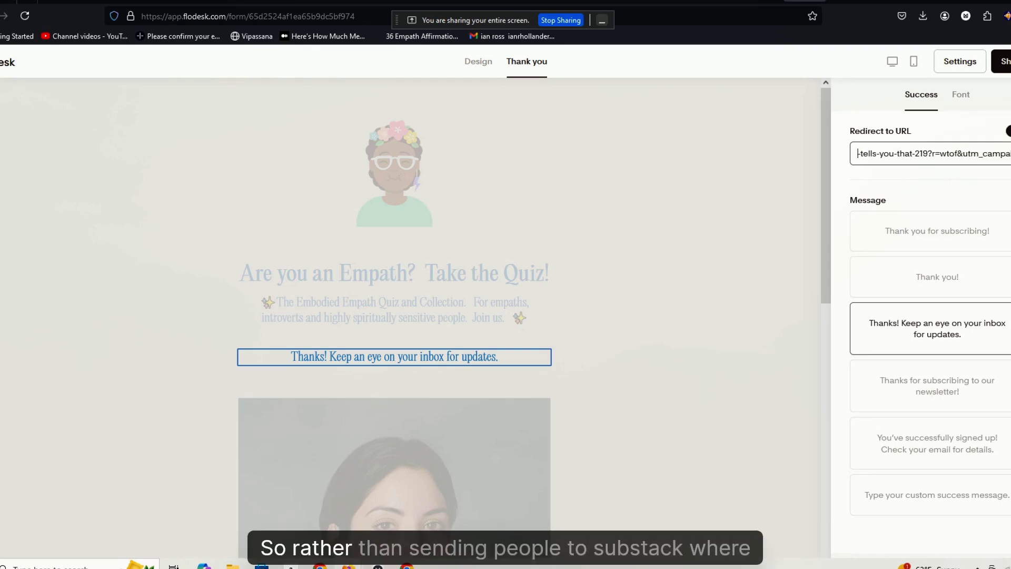
{"action": "key", "text": "Right"}
{"action": "key", "text": "Right"}
{"action": "key", "text": "Right"}
{"action": "key", "text": "Right"}
{"action": "key", "text": "Right"}
{"action": "key", "text": "Right"}
{"action": "key", "text": "Right"}
{"action": "key", "text": "Right"}
{"action": "key", "text": "Right"}
{"action": "key", "text": "Right"}
{"action": "key", "text": "Right"}
{"action": "key", "text": "Right"}
{"action": "key", "text": "Right"}
{"action": "key", "text": "Right"}
{"action": "key", "text": "Right"}
{"action": "key", "text": "Right"}
{"action": "key", "text": "Right"}
{"action": "key", "text": "Right"}
{"action": "key", "text": "Right"}
{"action": "key", "text": "Right"}
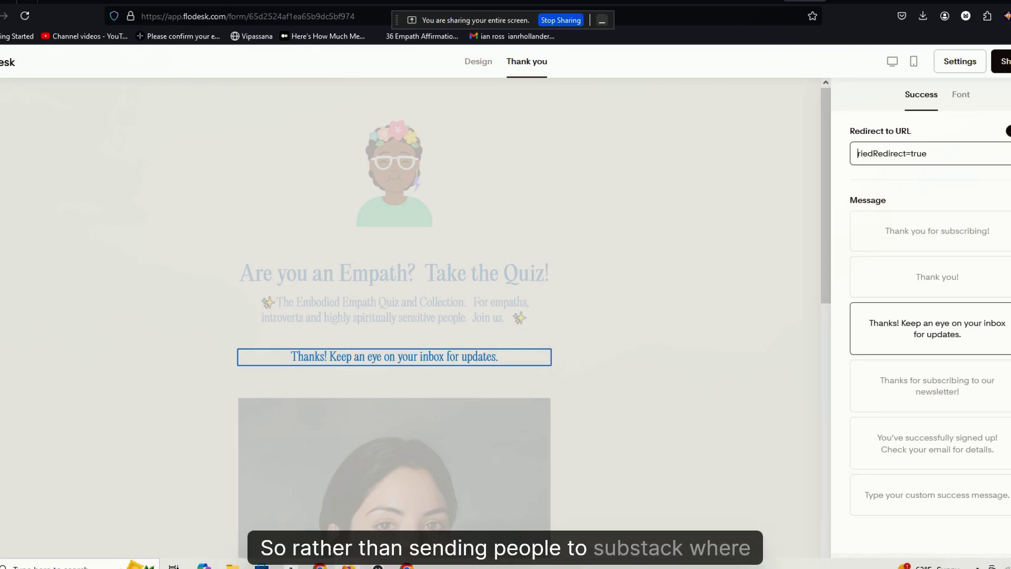
{"action": "key", "text": "Delete"}
{"action": "key", "text": "Delete"}
{"action": "key", "text": "Delete"}
{"action": "key", "text": "Delete"}
{"action": "key", "text": "Delete"}
{"action": "key", "text": "Delete"}
{"action": "key", "text": "Delete"}
{"action": "key", "text": "Delete"}
{"action": "key", "text": "Delete"}
{"action": "key", "text": "Delete"}
{"action": "key", "text": "Delete"}
{"action": "key", "text": "Delete"}
{"action": "key", "text": "Delete"}
{"action": "key", "text": "Delete"}
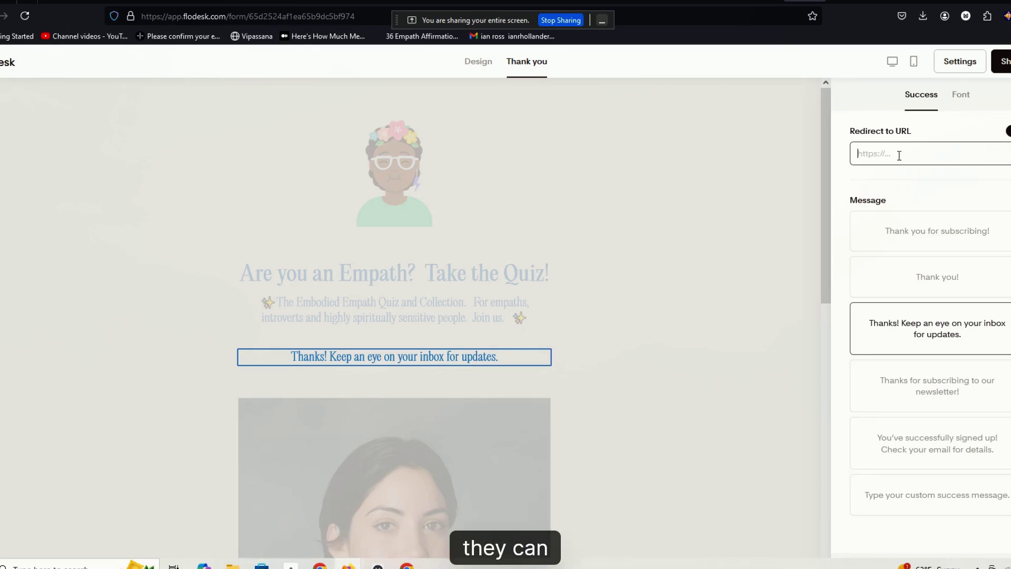
{"action": "right_click", "coordinate": [902, 150]}
{"action": "left_click", "coordinate": [934, 236]}
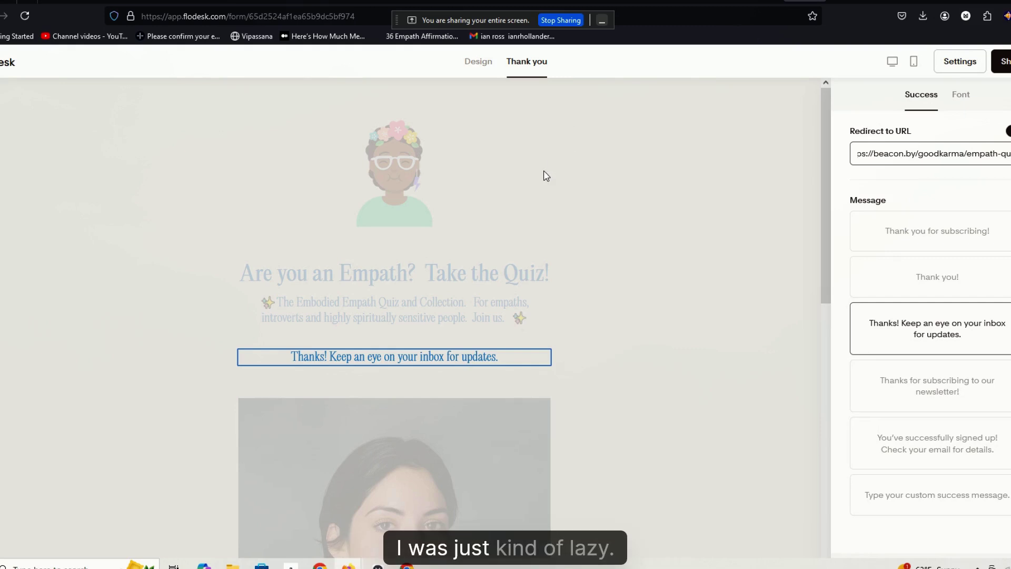
{"action": "left_click_drag", "start_coordinate": [1000, 153], "coordinate": [842, 166]}
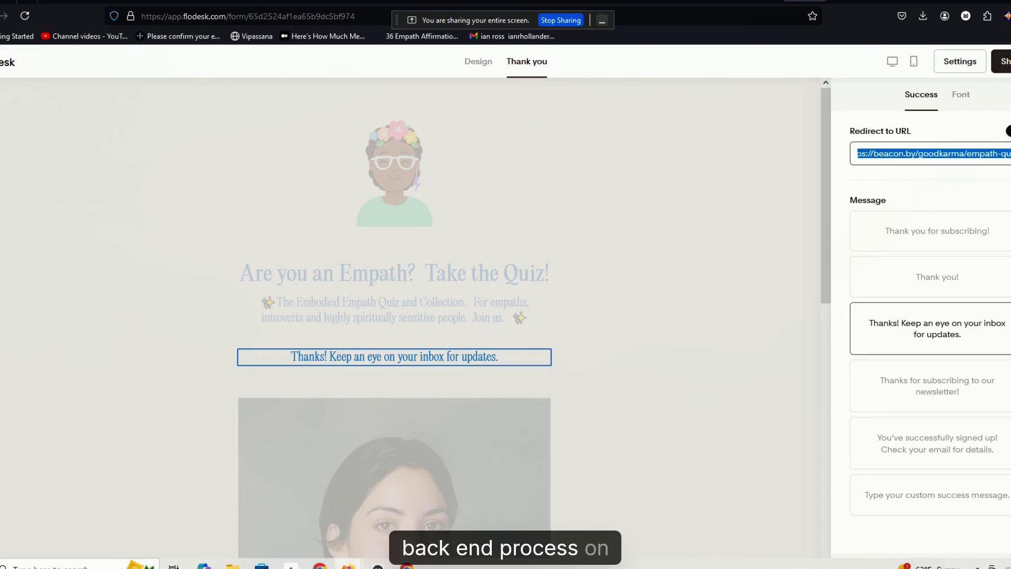
- Copy the form's tiny.myflodesk.com link from the Share popover and move to the Substack tab
{"action": "left_click", "coordinate": [1003, 62]}
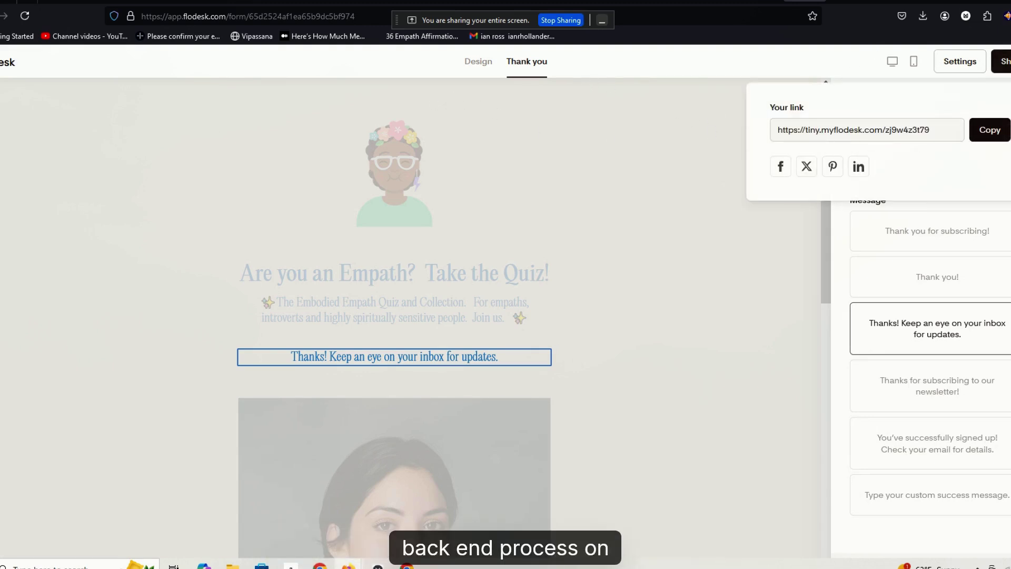
{"action": "left_click", "coordinate": [988, 130]}
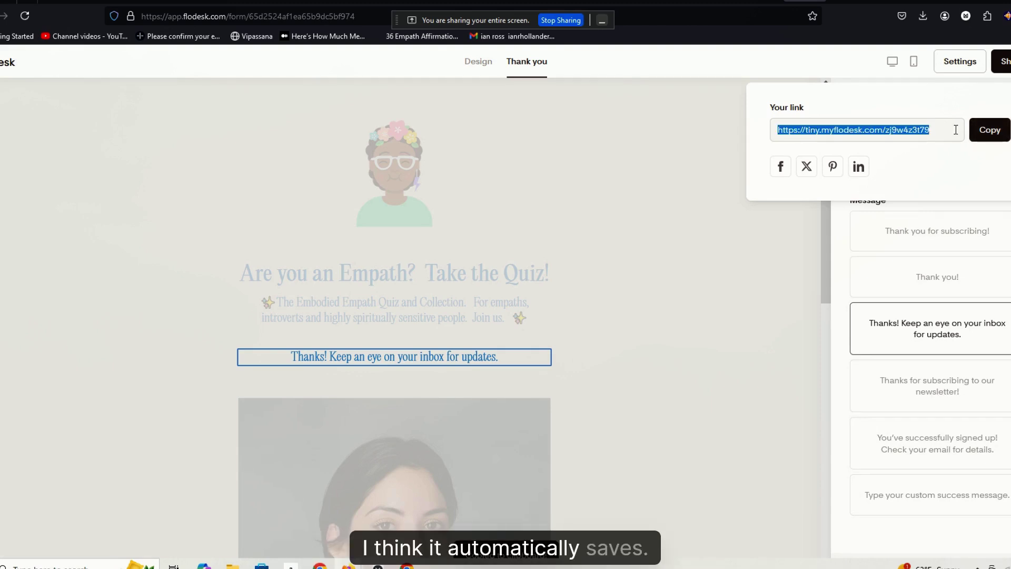
{"action": "left_click", "coordinate": [984, 138]}
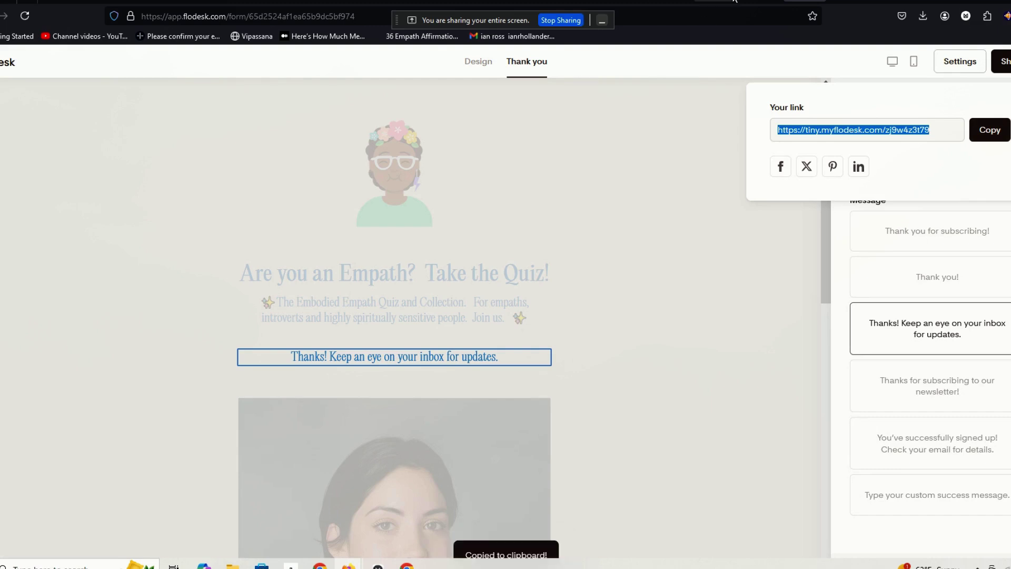
{"action": "left_click", "coordinate": [844, 4]}
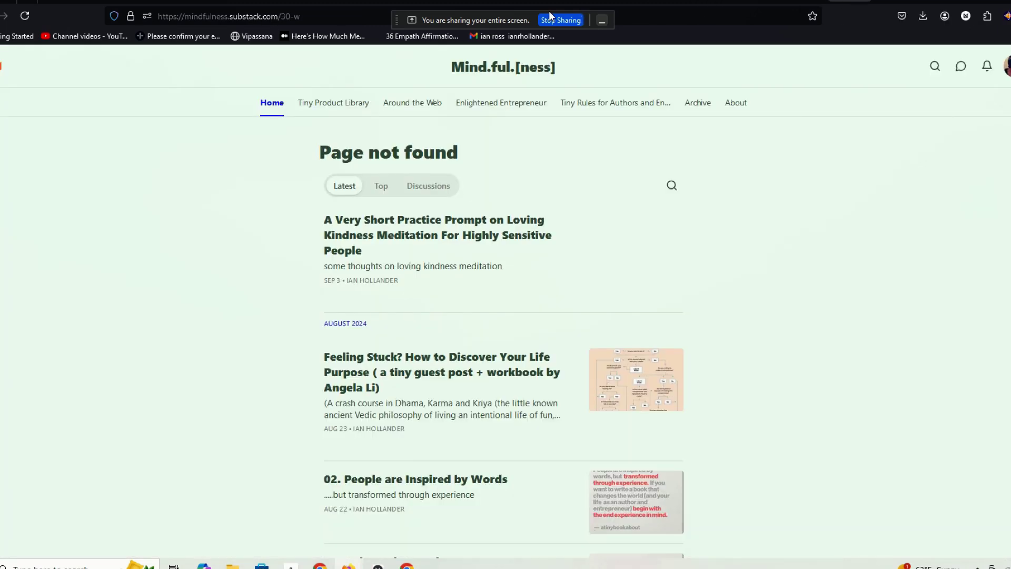
- Paste the tiny.myflodesk.com share link into Firefox's address bar and load the Empath quiz page
{"action": "left_click", "coordinate": [248, 16]}
{"action": "right_click", "coordinate": [248, 16]}
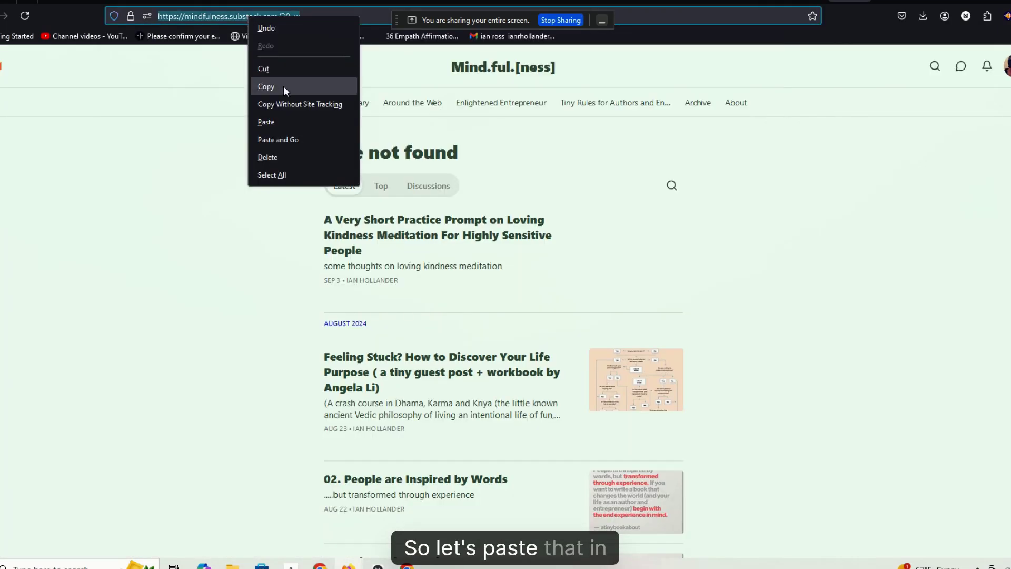
{"action": "left_click", "coordinate": [289, 115]}
{"action": "key", "text": "ctrl+v"}
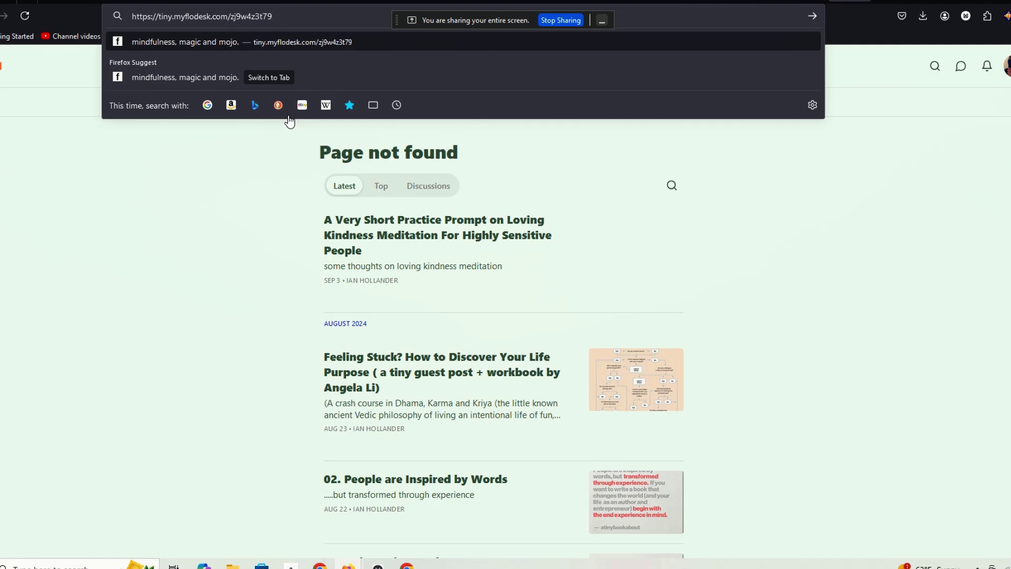
{"action": "key", "text": "Return"}
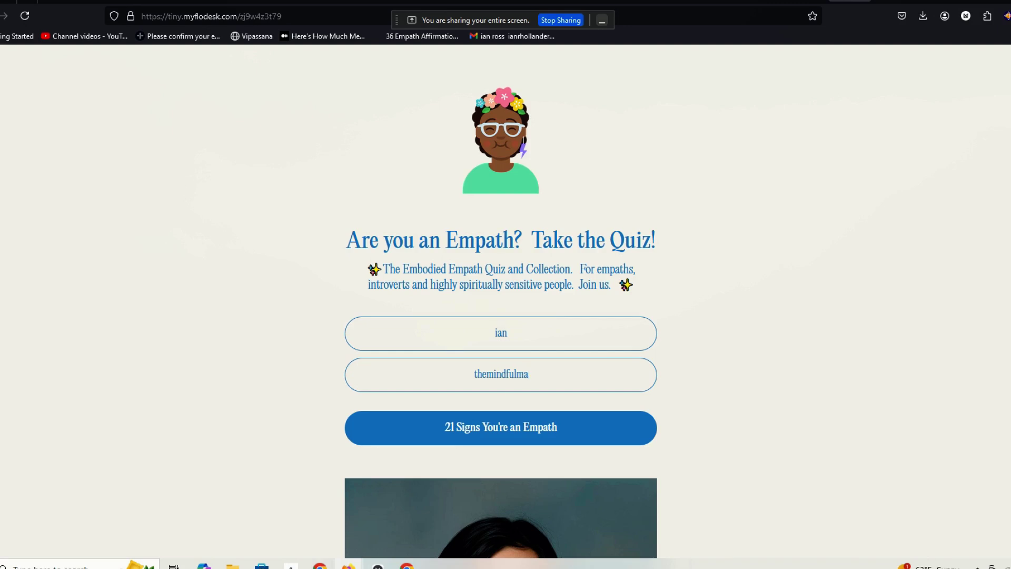
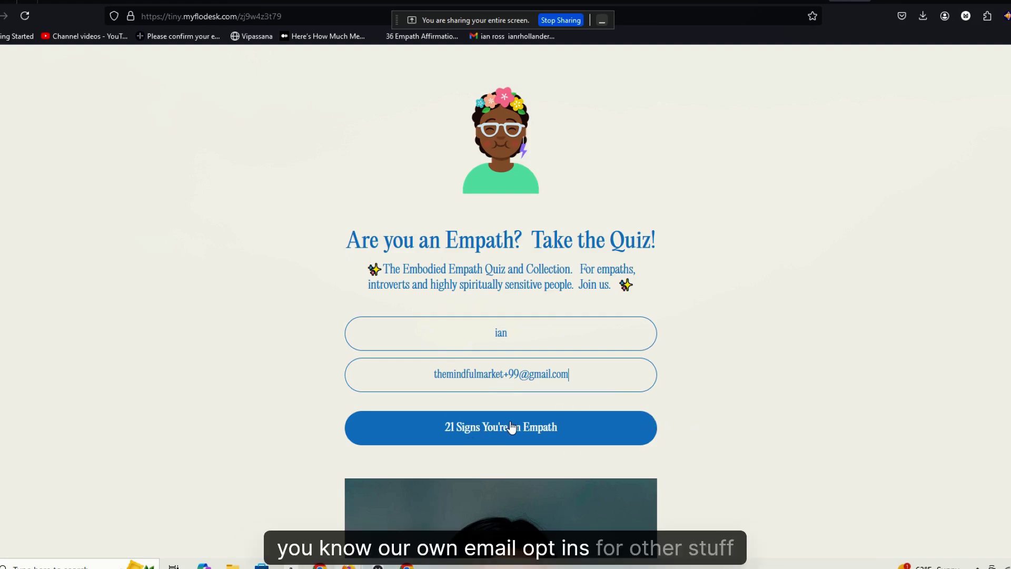
- Submit the opt-in form and scroll through the beacon.by empath-quiz PDF it redirects to
{"action": "left_click", "coordinate": [485, 439]}
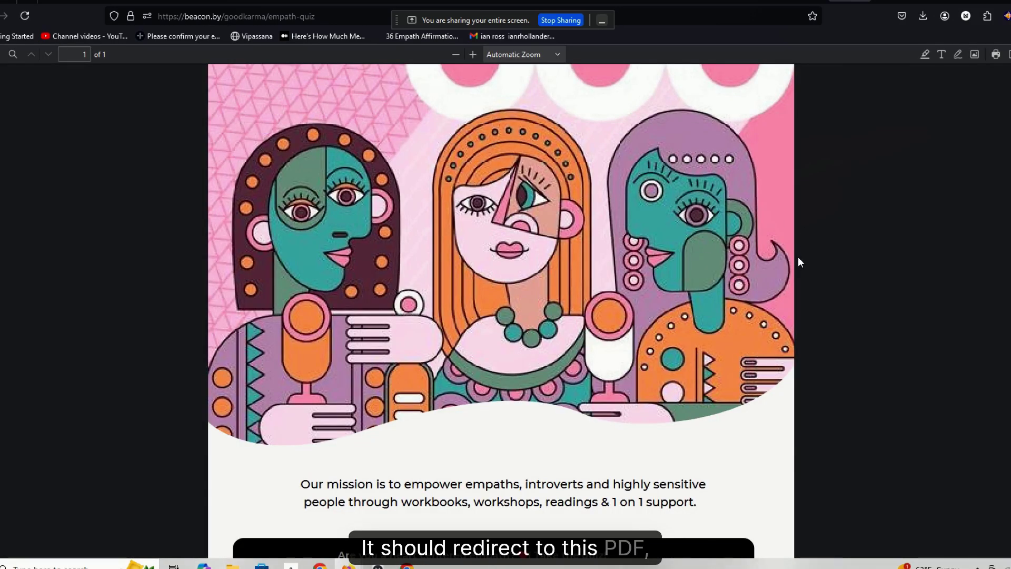
{"action": "scroll", "coordinate": [799, 262], "scroll_direction": "down", "scroll_amount": 10}
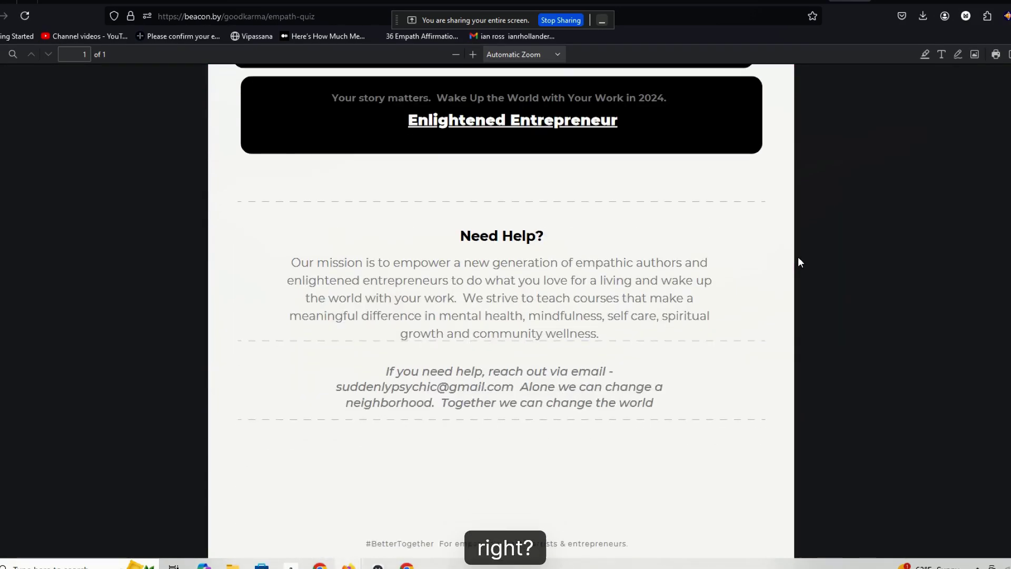
{"action": "scroll", "coordinate": [792, 274], "scroll_direction": "up", "scroll_amount": 5}
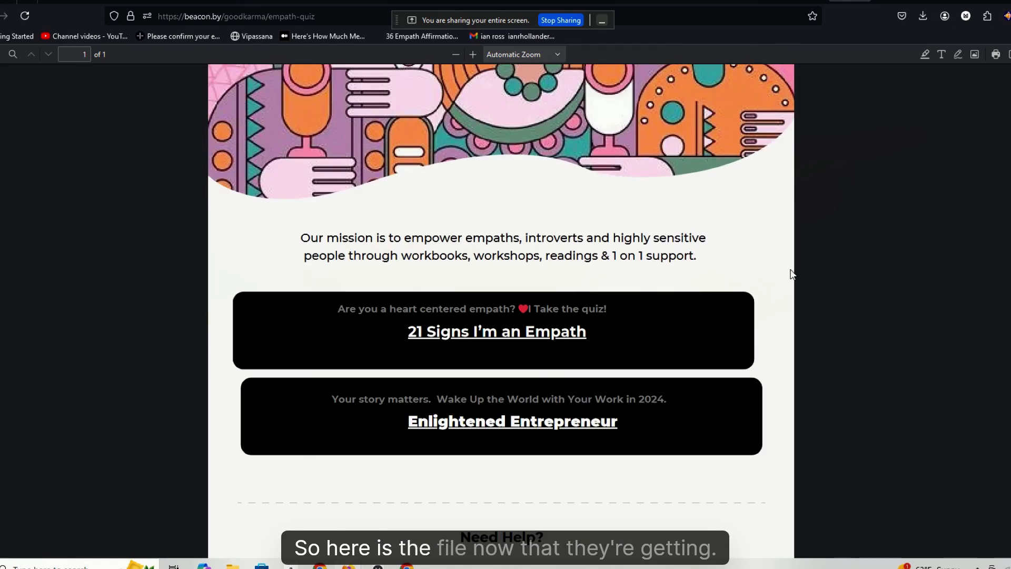
{"action": "scroll", "coordinate": [791, 273], "scroll_direction": "up", "scroll_amount": 3}
{"action": "scroll", "coordinate": [792, 271], "scroll_direction": "down", "scroll_amount": 4}
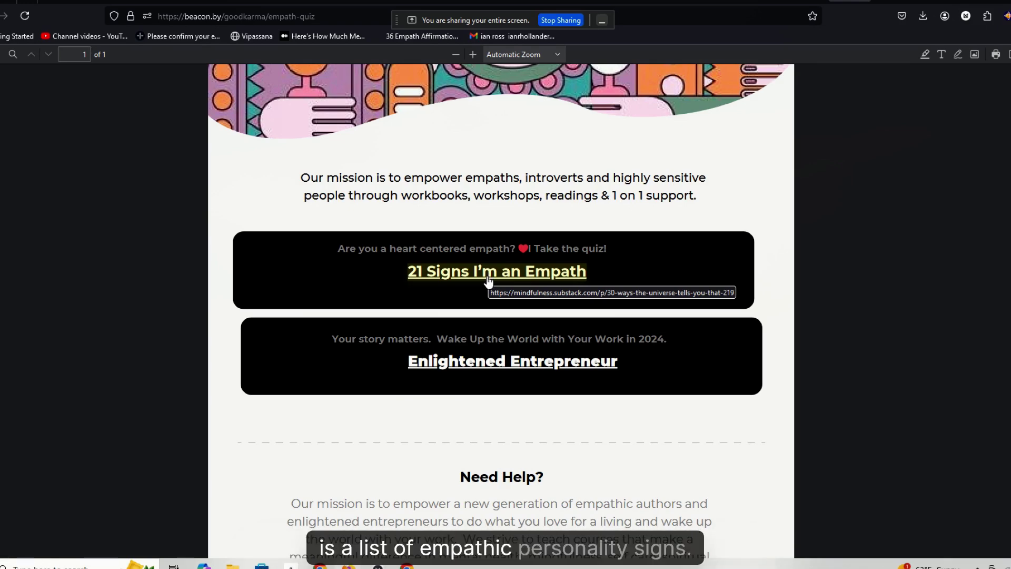
- Follow the Enlightened Entrepreneur link to Gumroad's 2024 Empaths Survival Guide BUNDLE and scroll its description
{"action": "left_click", "coordinate": [491, 363]}
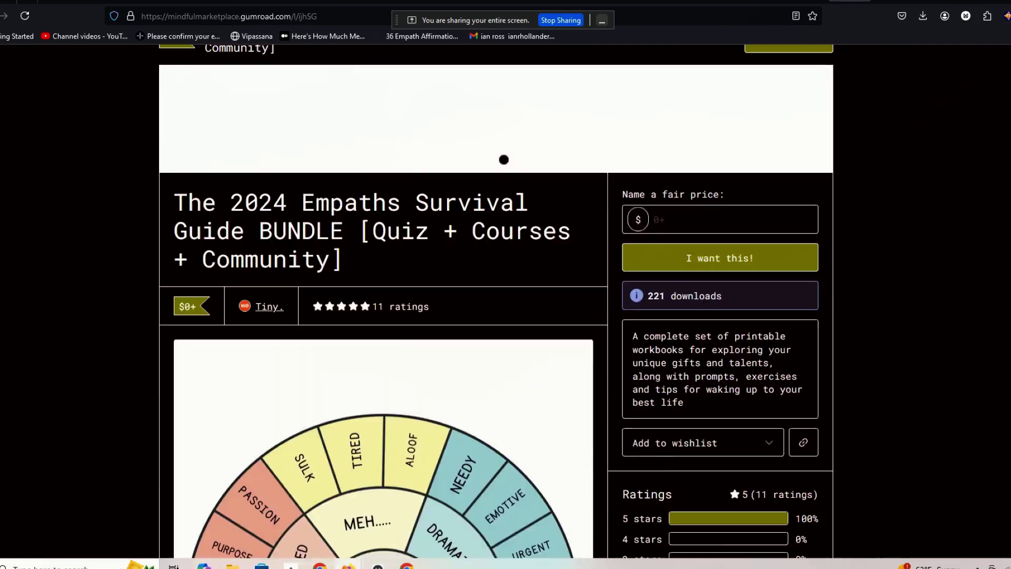
{"action": "scroll", "coordinate": [496, 305], "scroll_direction": "down", "scroll_amount": 3}
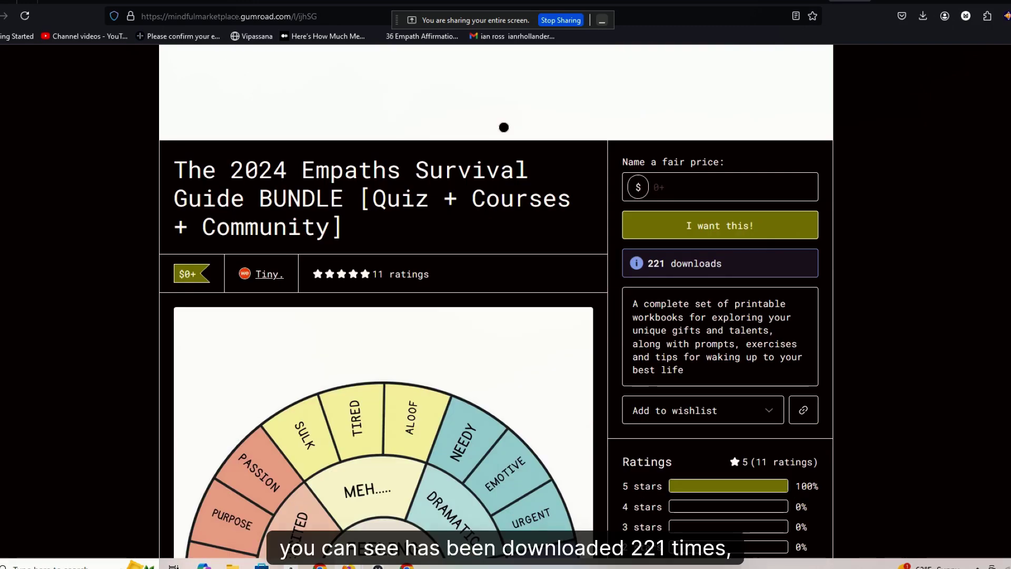
{"action": "scroll", "coordinate": [497, 306], "scroll_direction": "down", "scroll_amount": 2}
{"action": "scroll", "coordinate": [497, 305], "scroll_direction": "down", "scroll_amount": 3}
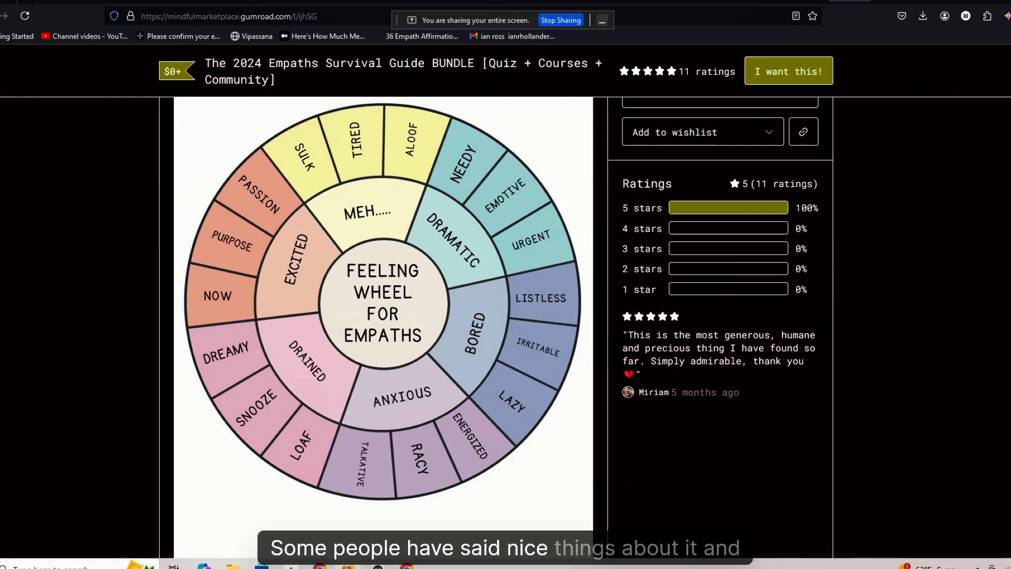
{"action": "scroll", "coordinate": [383, 327], "scroll_direction": "down", "scroll_amount": 15}
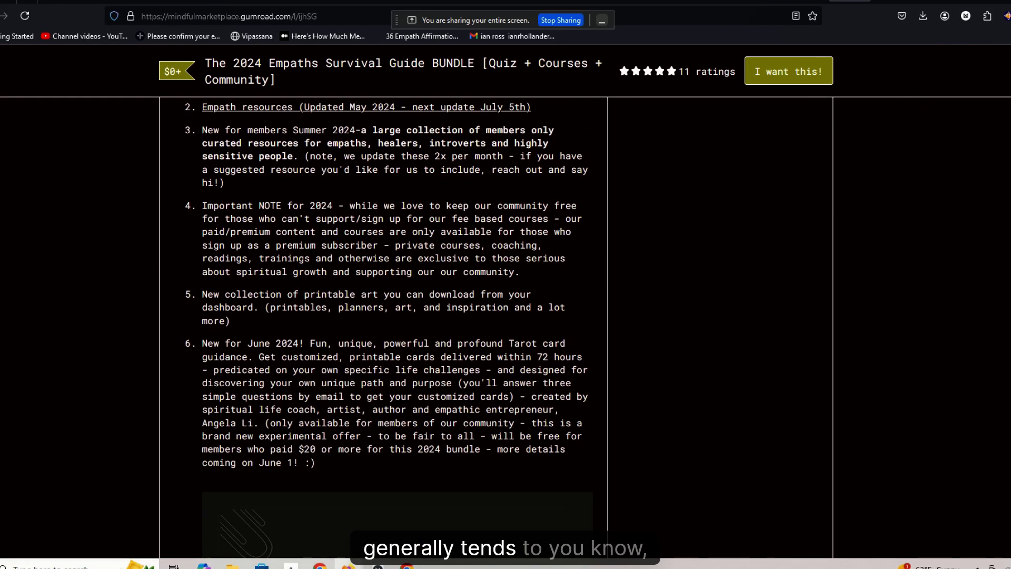
{"action": "scroll", "coordinate": [383, 326], "scroll_direction": "down", "scroll_amount": 15}
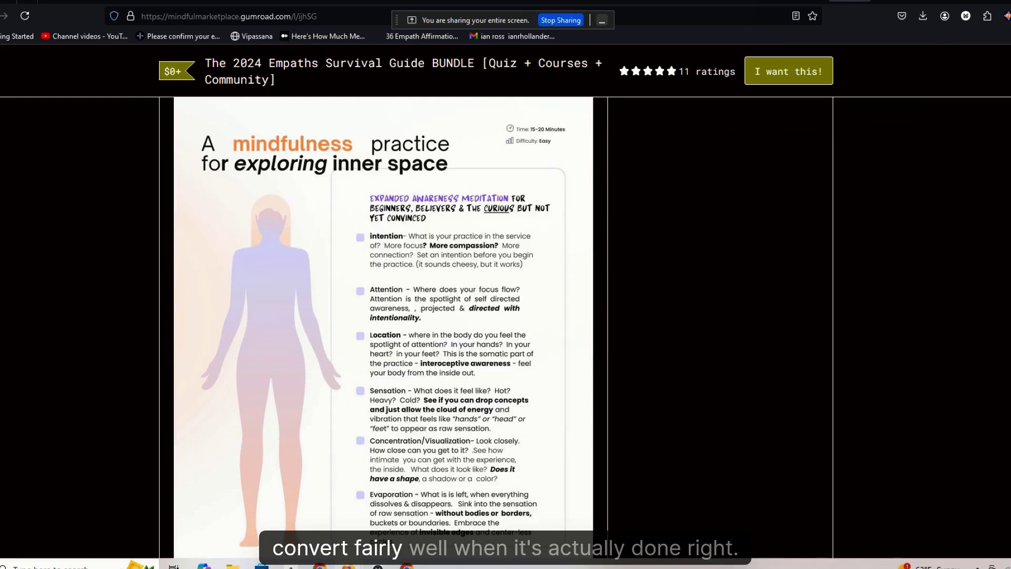
{"action": "scroll", "coordinate": [383, 327], "scroll_direction": "down", "scroll_amount": 15}
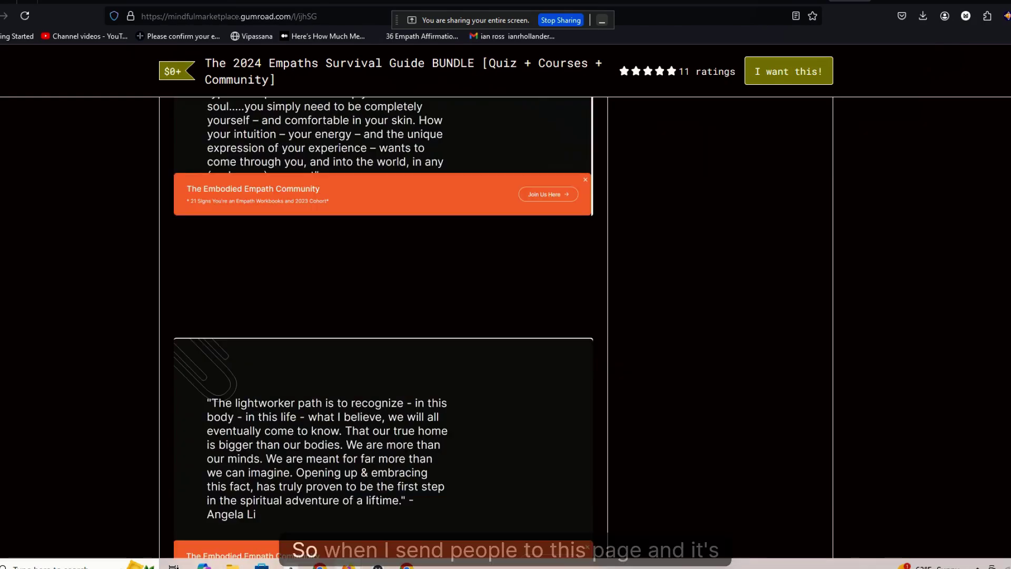
{"action": "scroll", "coordinate": [382, 326], "scroll_direction": "down", "scroll_amount": 20}
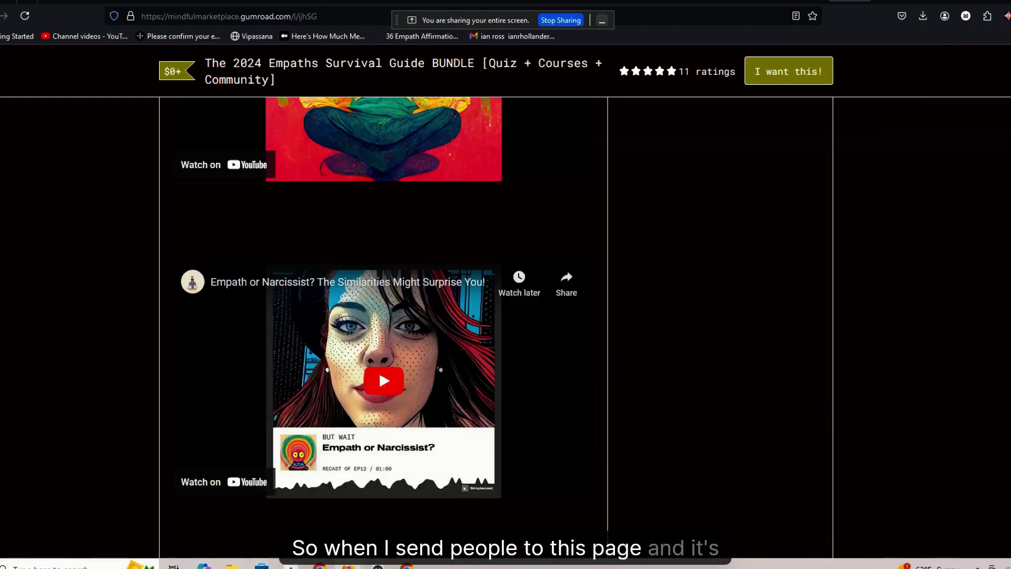
{"action": "scroll", "coordinate": [383, 326], "scroll_direction": "up", "scroll_amount": 20}
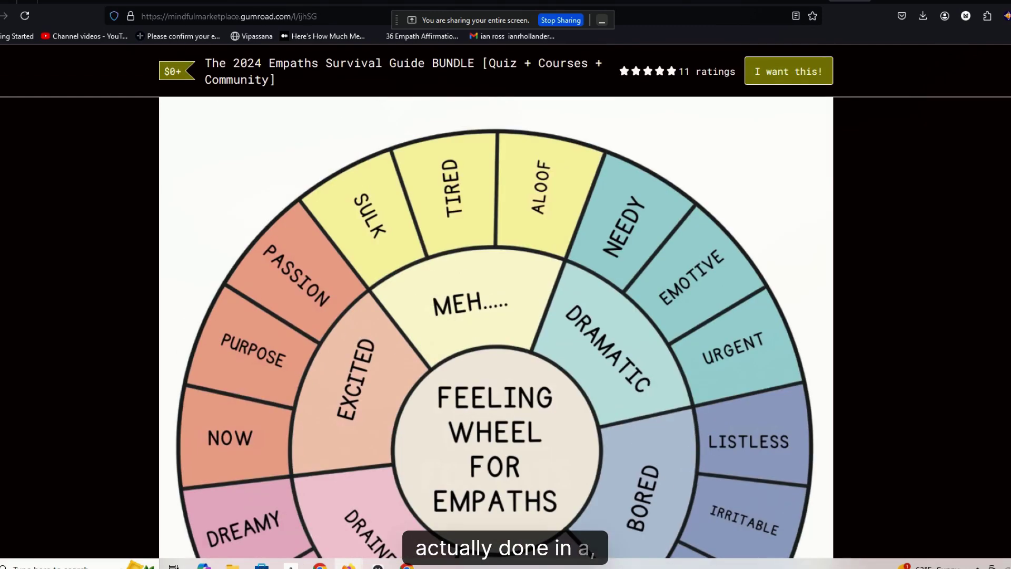
{"action": "scroll", "coordinate": [496, 305], "scroll_direction": "down", "scroll_amount": 12}
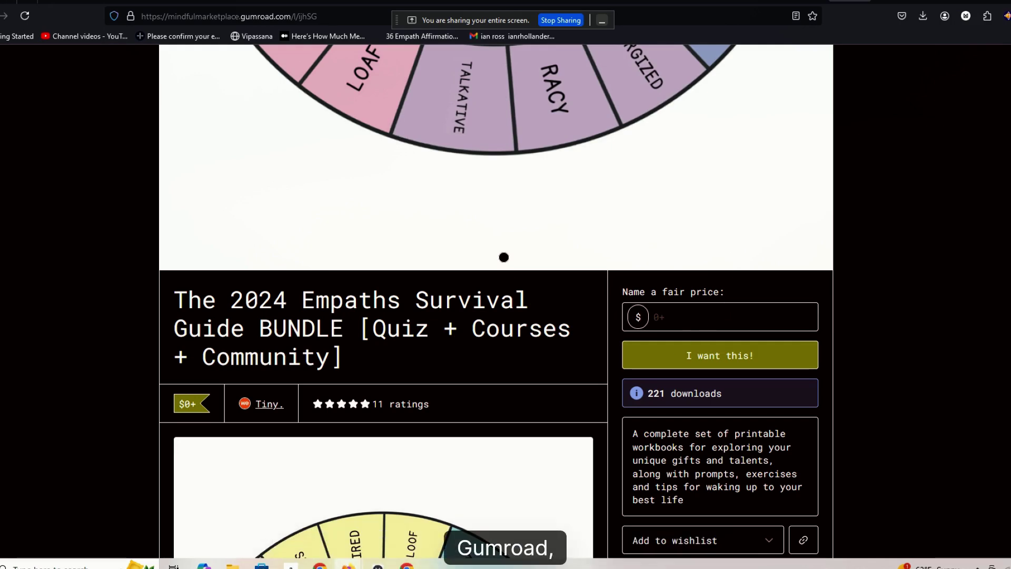
{"action": "scroll", "coordinate": [495, 305], "scroll_direction": "up", "scroll_amount": 2}
{"action": "scroll", "coordinate": [495, 306], "scroll_direction": "down", "scroll_amount": 10}
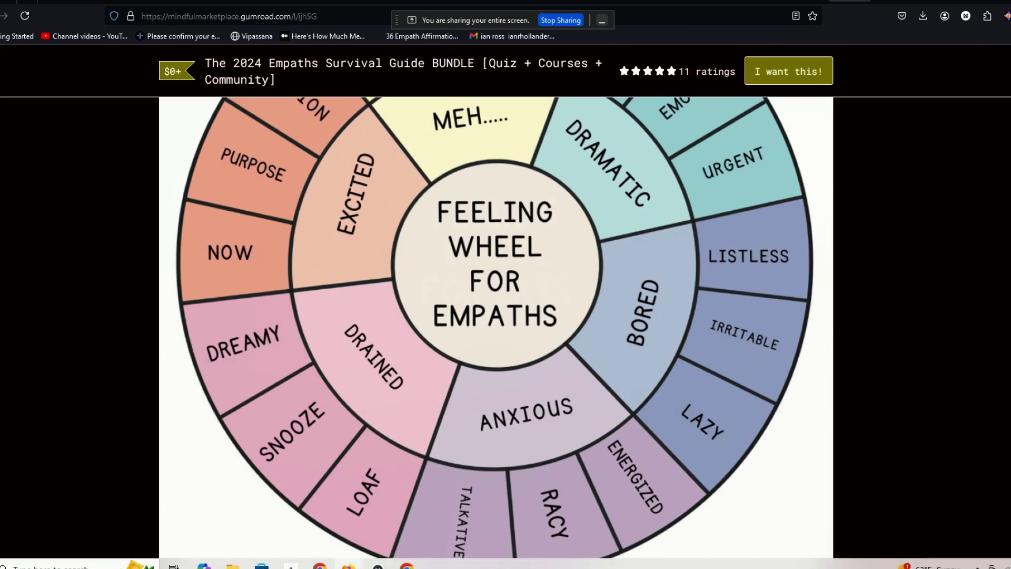
{"action": "scroll", "coordinate": [495, 305], "scroll_direction": "down", "scroll_amount": 8}
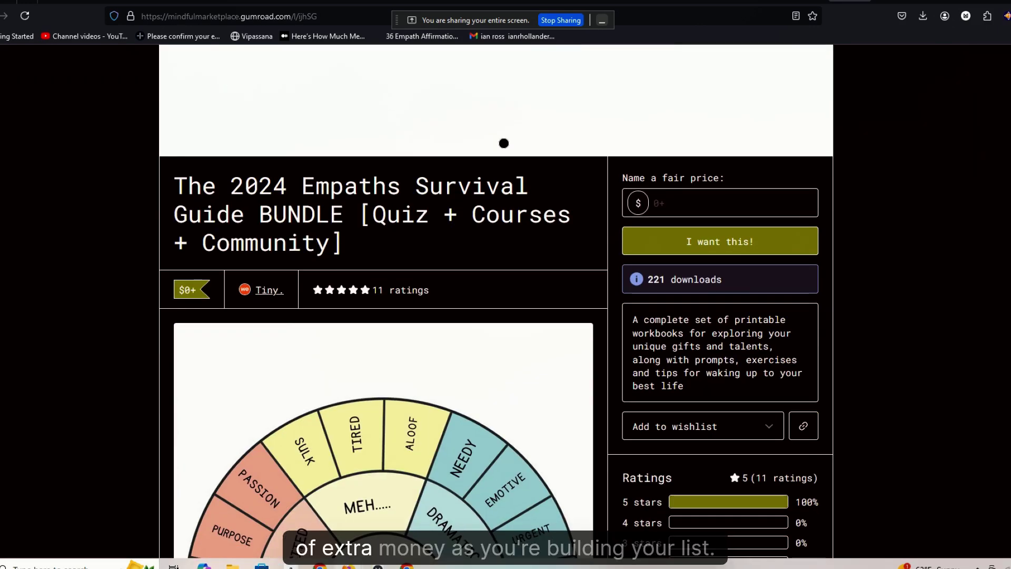
{"action": "scroll", "coordinate": [501, 342], "scroll_direction": "down", "scroll_amount": 1}
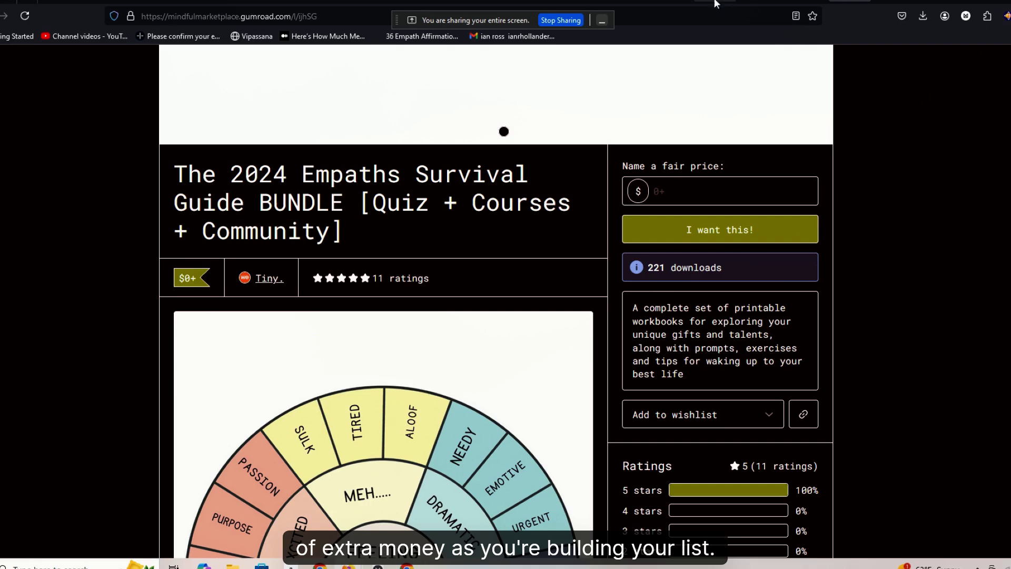
- Return to the Flodesk tab, dismiss the Your link popup, and switch to the form's Design view
{"action": "left_click", "coordinate": [720, 2]}
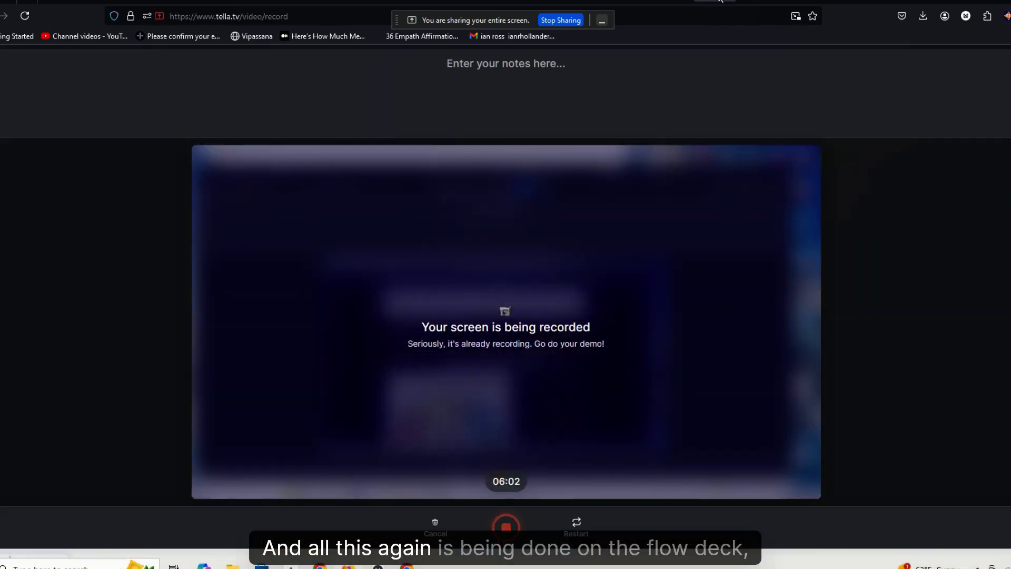
{"action": "left_click", "coordinate": [780, 2]}
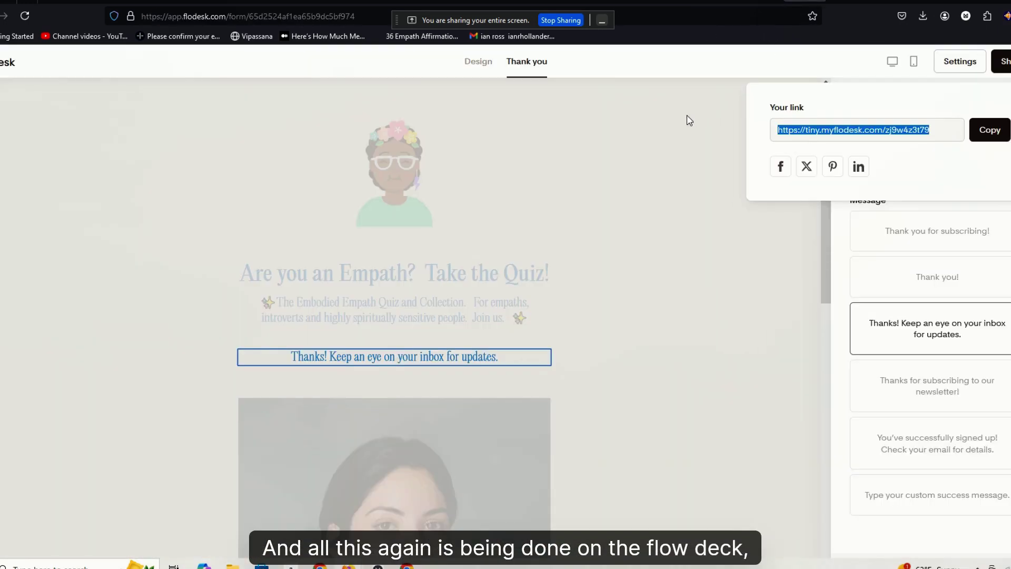
{"action": "left_click", "coordinate": [481, 67]}
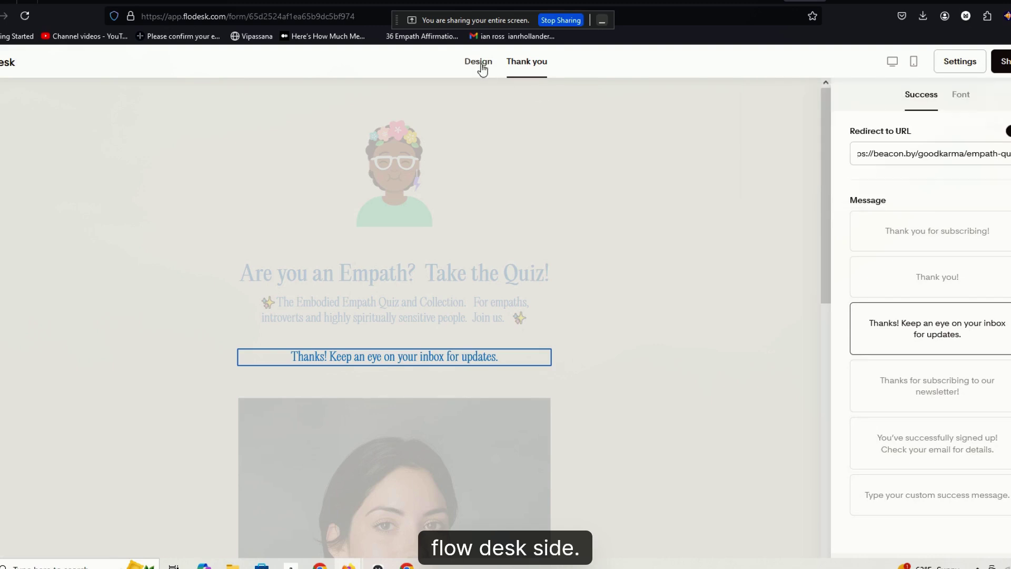
{"action": "left_click", "coordinate": [484, 66]}
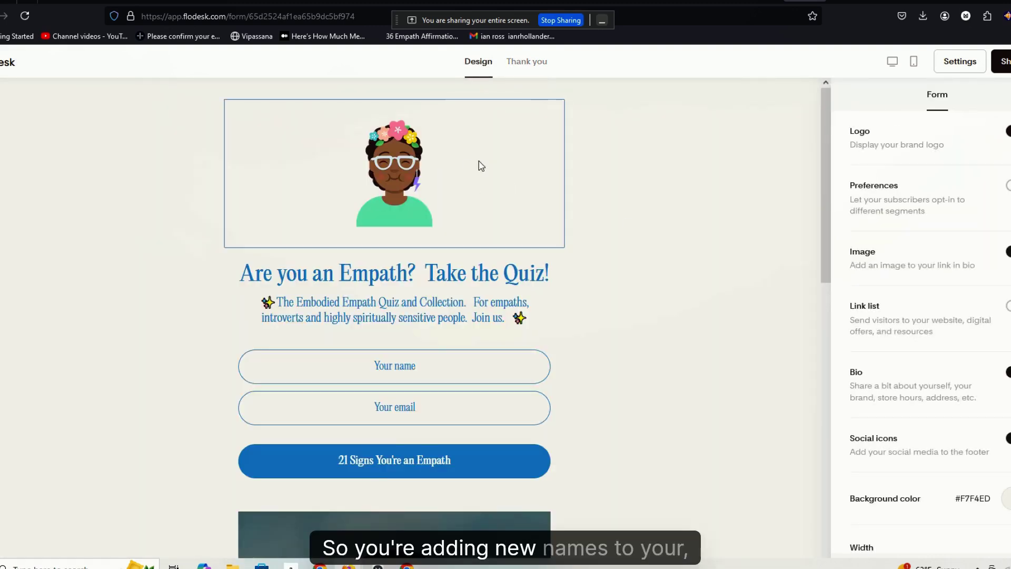